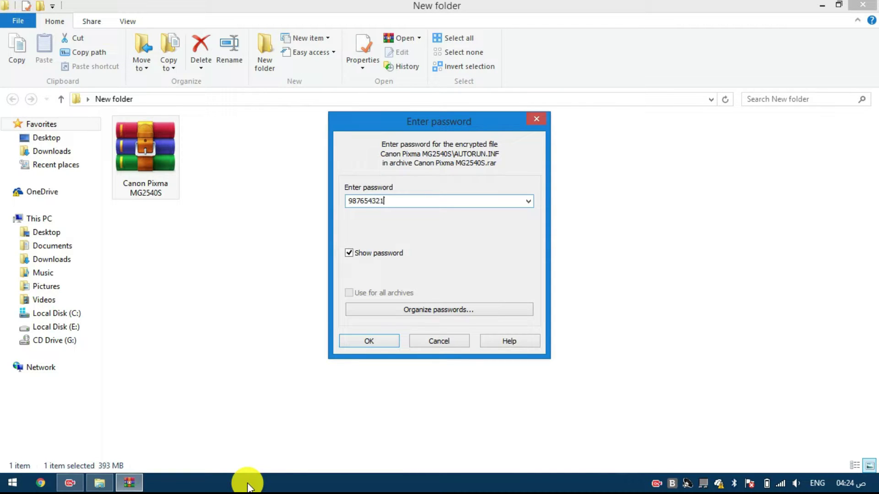
Submit the archive password to extract Canon Pixma MG2540S, and launch MSETUP4 from the extracted folder
{"action": "left_click", "coordinate": [385, 341]}
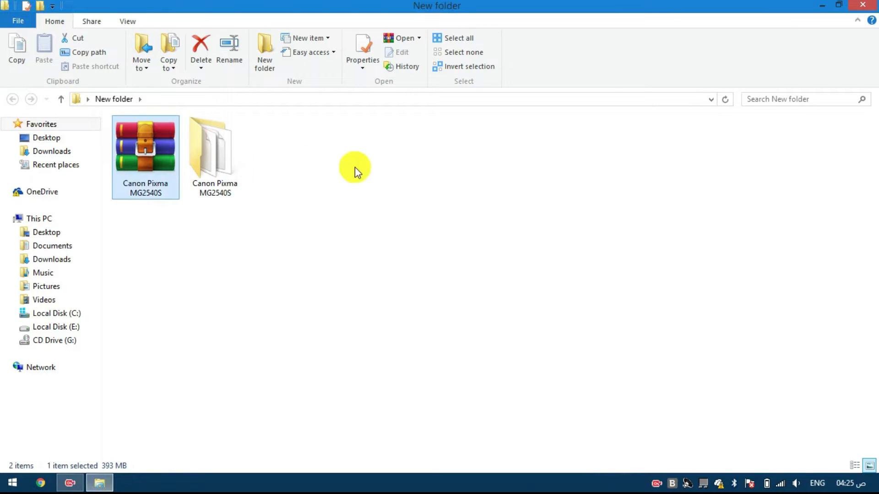
{"action": "double_click", "coordinate": [215, 172]}
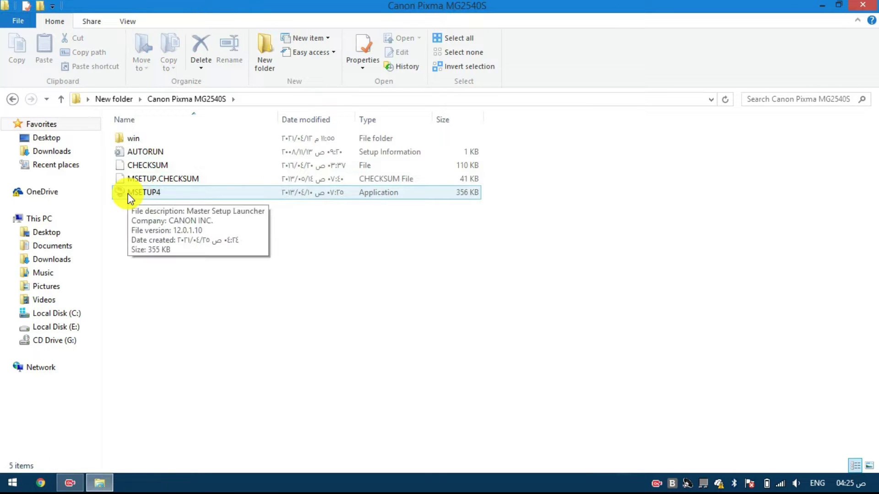
{"action": "left_click", "coordinate": [136, 194]}
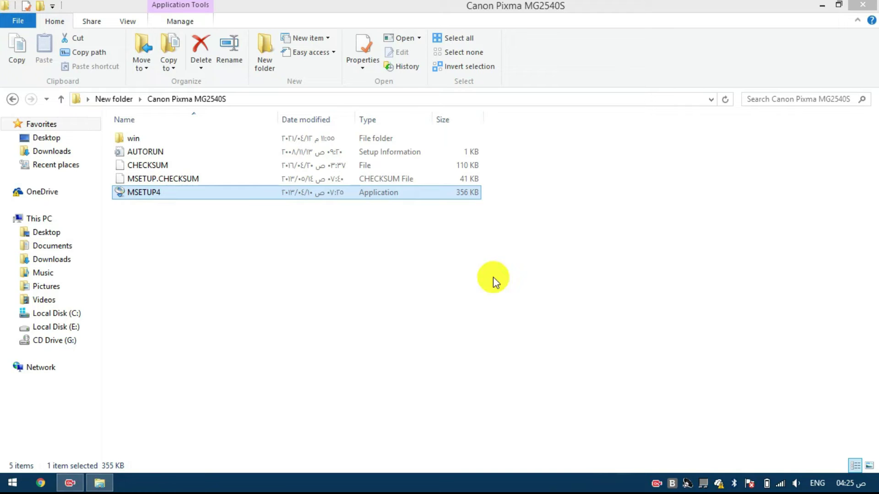
Set the installer language to Arabic and return to the installer's start page
{"action": "left_click", "coordinate": [409, 327]}
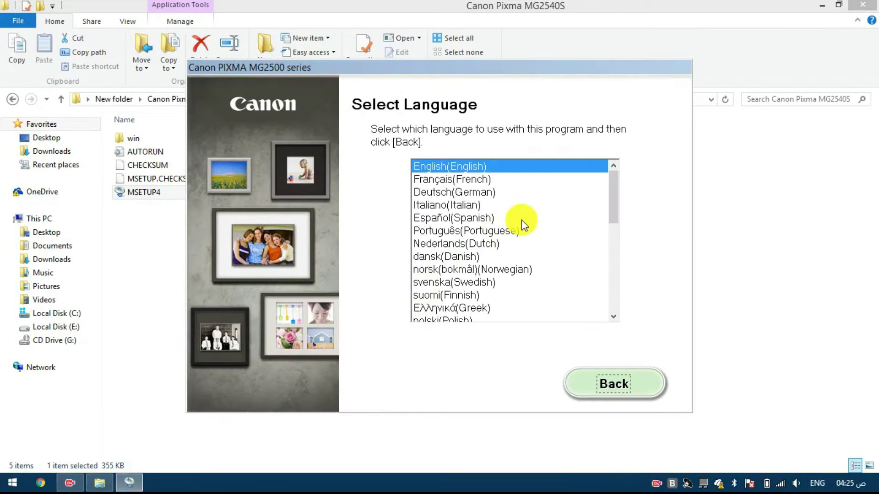
{"action": "left_click_drag", "start_coordinate": [618, 192], "coordinate": [606, 254]}
{"action": "left_click", "coordinate": [606, 255]}
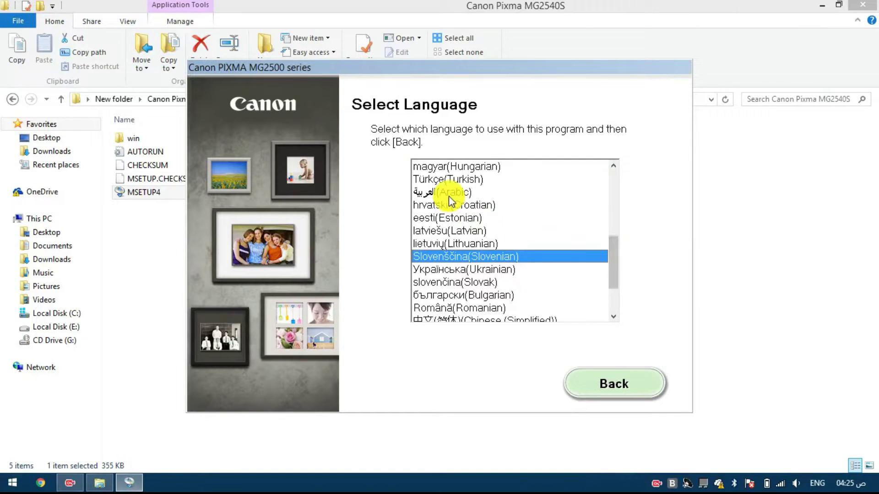
{"action": "left_click", "coordinate": [419, 195]}
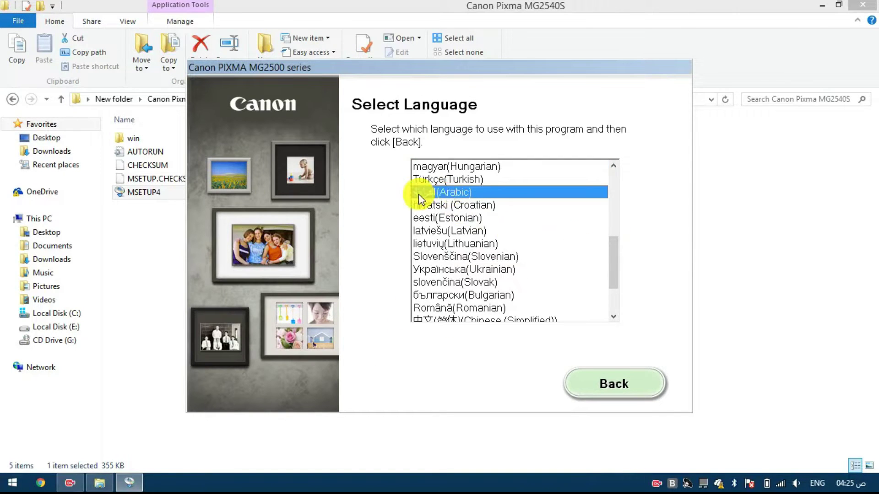
{"action": "left_click", "coordinate": [588, 387]}
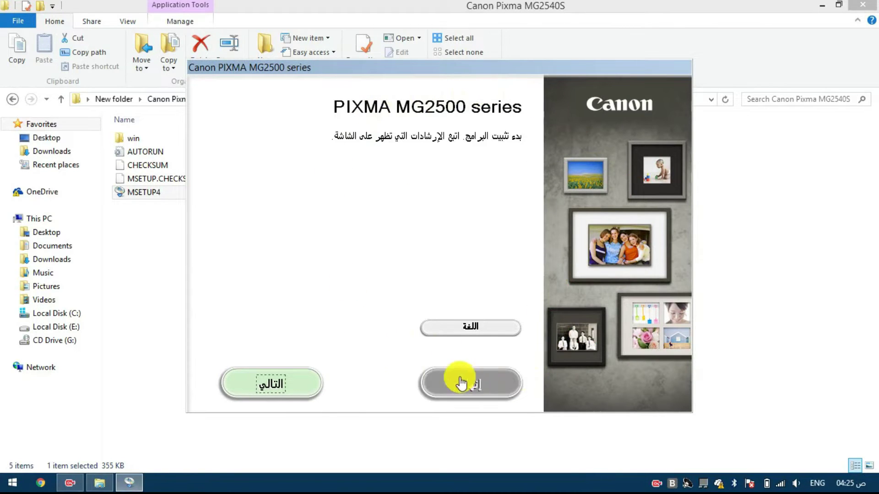
Start the setup, keep Europe, Middle East and Africa as the region of residence, and proceed past the country list
{"action": "left_click", "coordinate": [262, 383]}
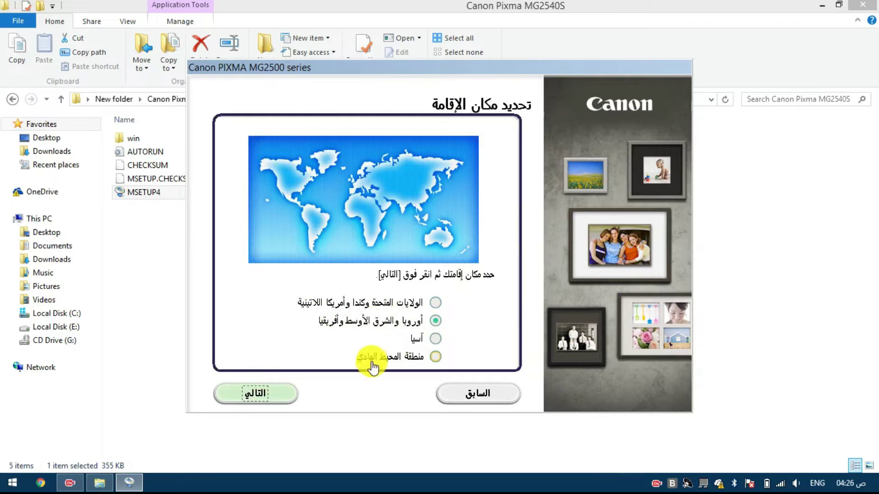
{"action": "left_click", "coordinate": [253, 401]}
{"action": "scroll", "coordinate": [270, 263], "scroll_direction": "up", "scroll_amount": 10}
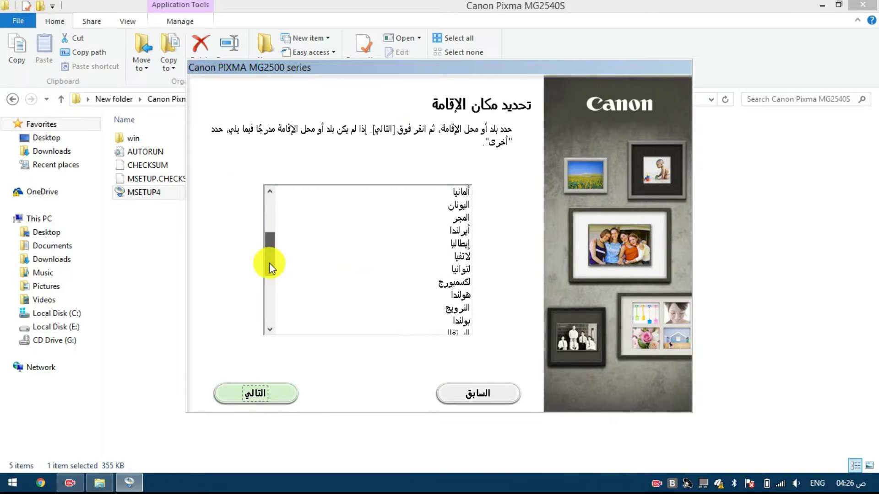
{"action": "scroll", "coordinate": [273, 246], "scroll_direction": "up", "scroll_amount": 5}
{"action": "scroll", "coordinate": [271, 215], "scroll_direction": "down", "scroll_amount": 15}
{"action": "left_click", "coordinate": [273, 392]}
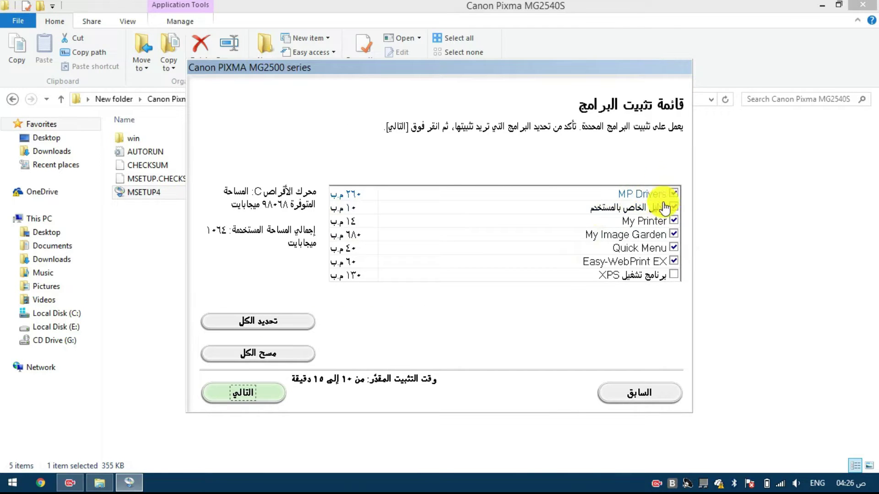
Add the XPS driver to the software to install, exclude the user manual, and proceed with the selection
{"action": "left_click", "coordinate": [673, 275]}
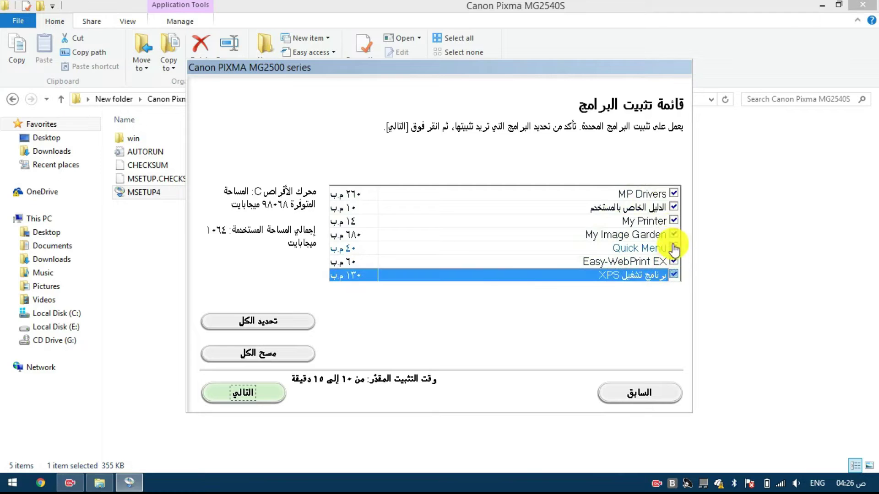
{"action": "left_click", "coordinate": [674, 208]}
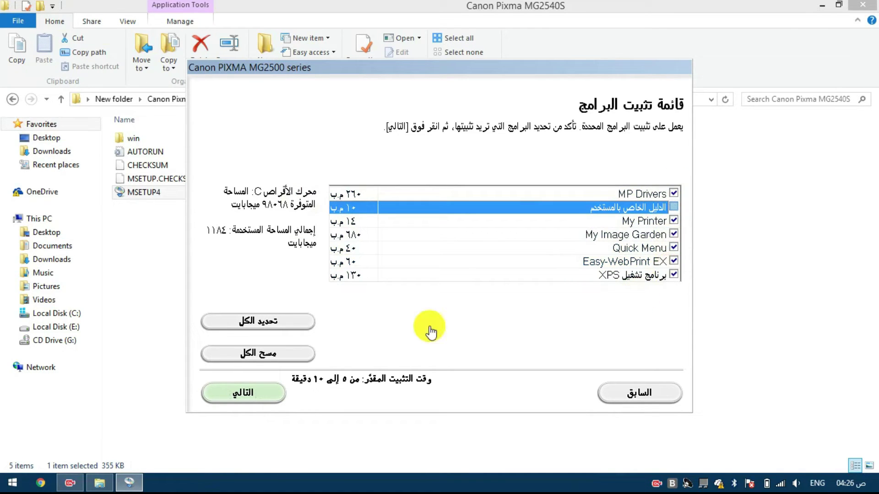
{"action": "left_click", "coordinate": [238, 393]}
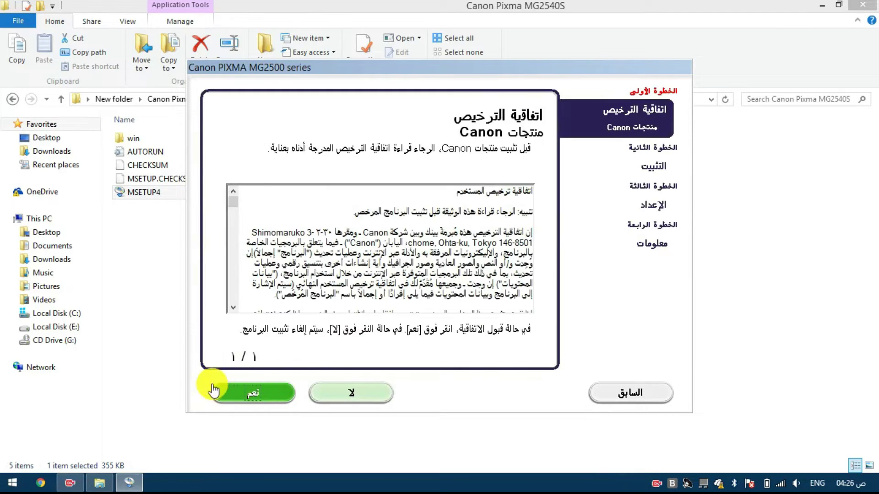
Accept the licence agreement and run the installation through to the end of setup, skipping print head alignment
{"action": "left_click", "coordinate": [246, 393]}
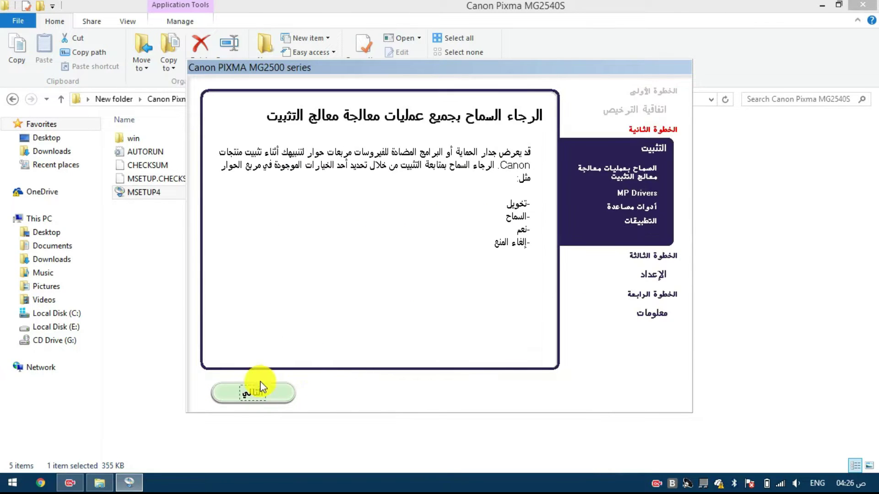
{"action": "left_click", "coordinate": [265, 393]}
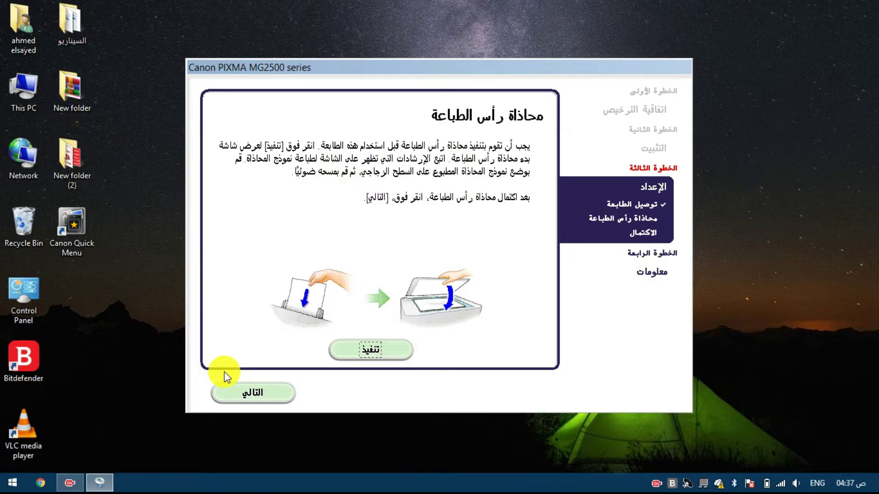
{"action": "left_click", "coordinate": [232, 392]}
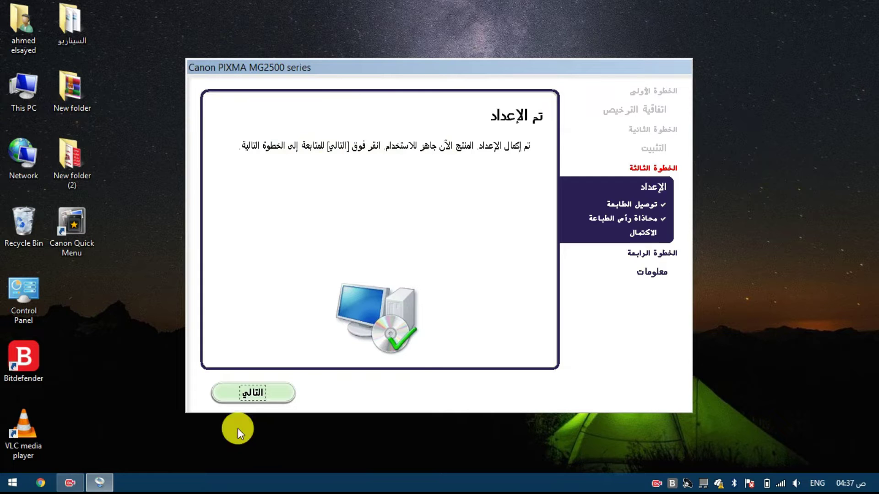
{"action": "left_click", "coordinate": [241, 392]}
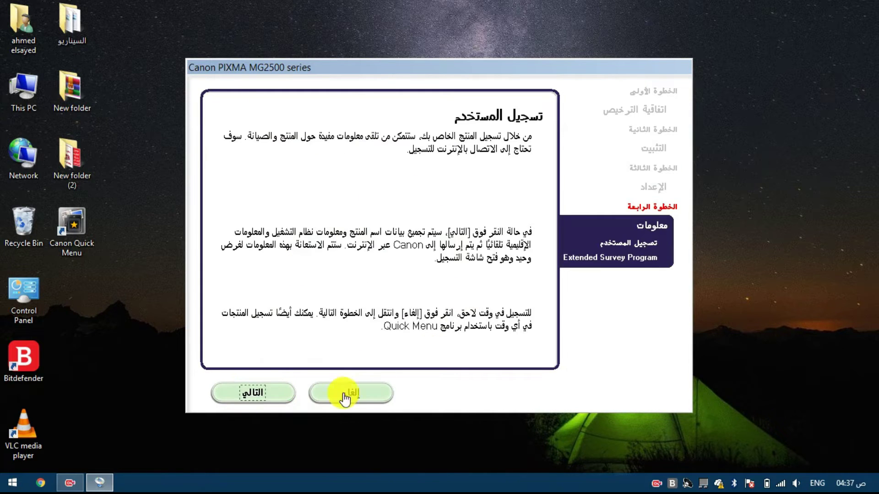
Decline user registration and the Extended Survey Program, and exit the installer along with the browser window it opens
{"action": "left_click", "coordinate": [345, 394]}
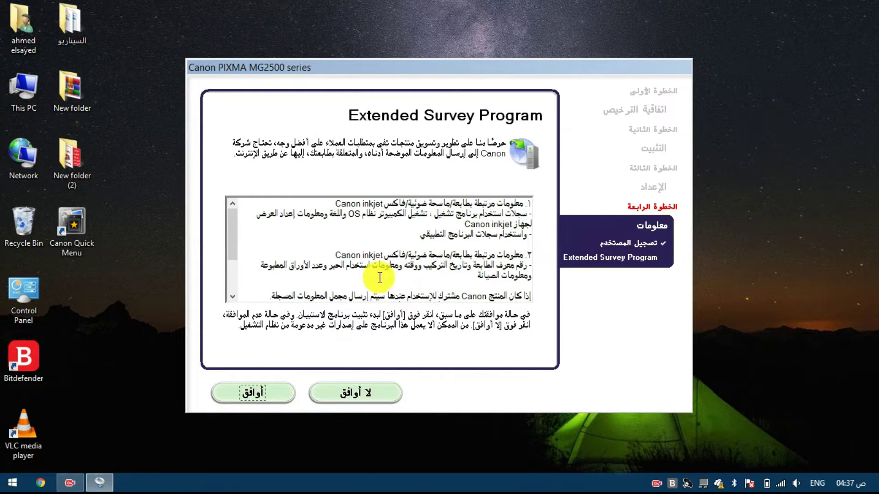
{"action": "left_click", "coordinate": [349, 397]}
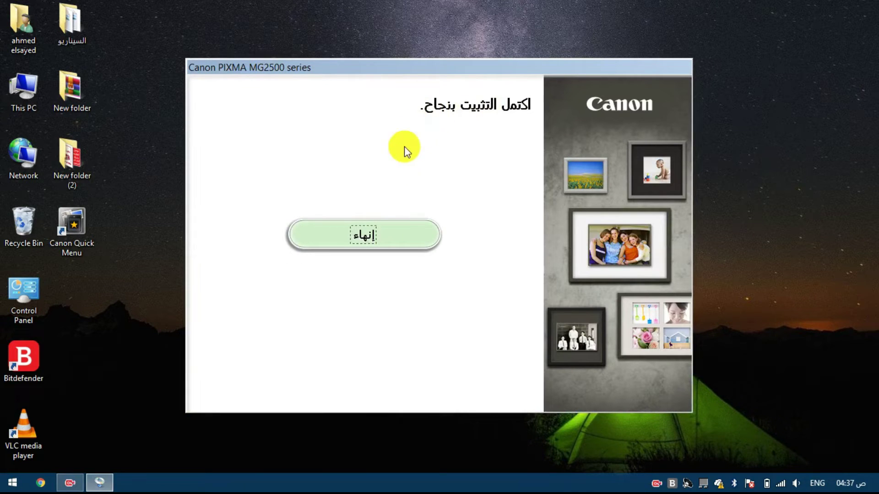
{"action": "left_click", "coordinate": [353, 235]}
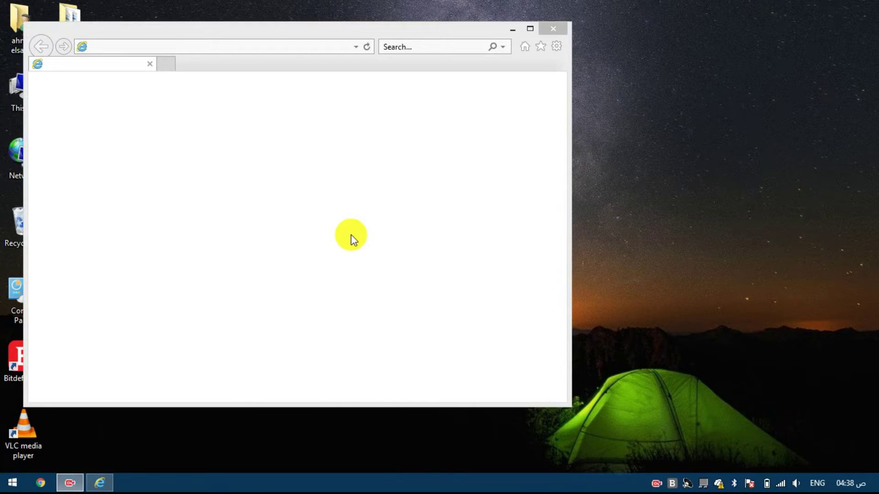
{"action": "left_click", "coordinate": [553, 28]}
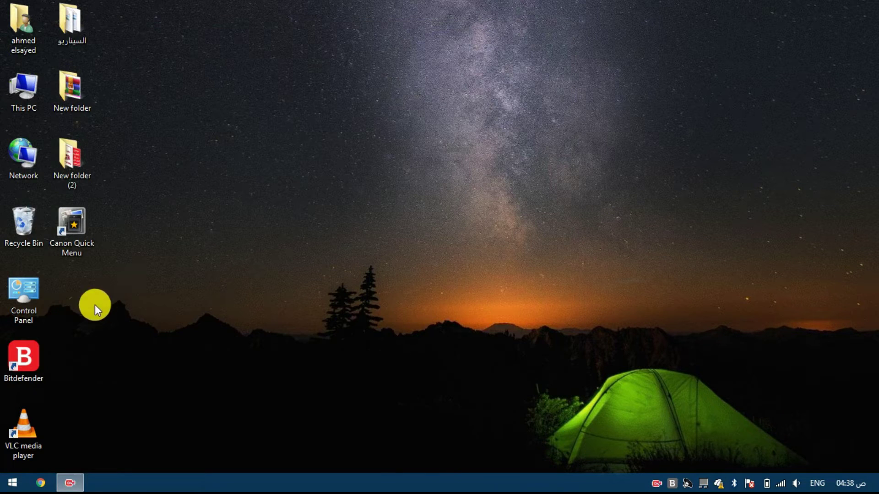
Open the printer properties of the Canon MG2500 series Printer from Devices and Printers in Control Panel
{"action": "double_click", "coordinate": [31, 305]}
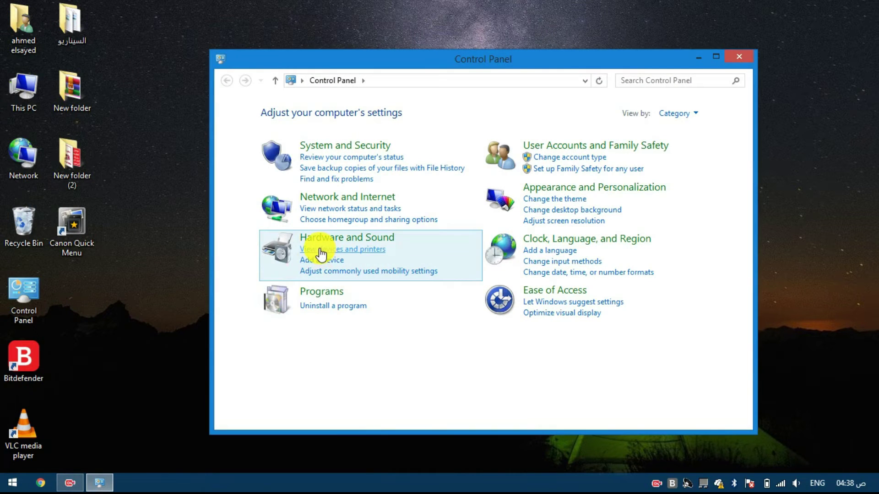
{"action": "left_click", "coordinate": [322, 253]}
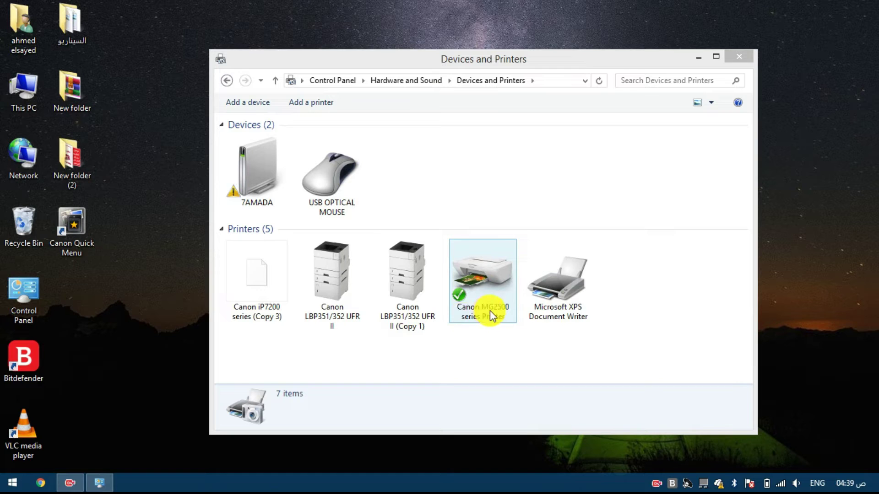
{"action": "left_click", "coordinate": [479, 273]}
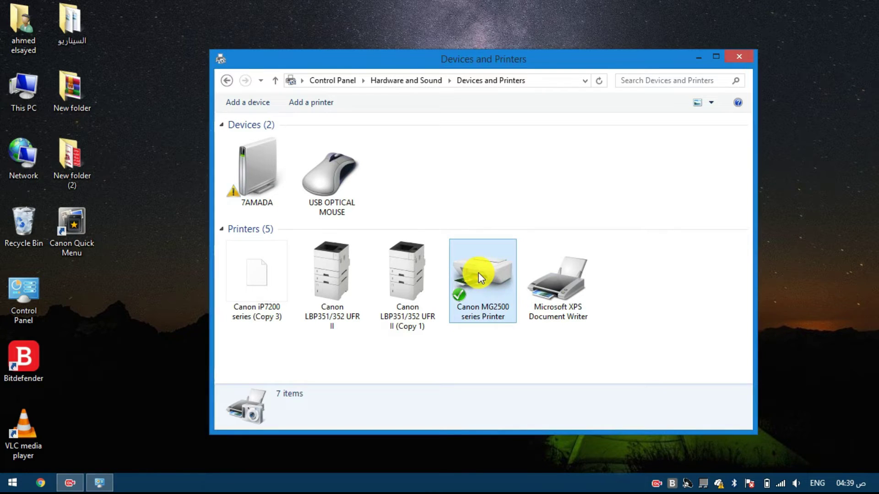
{"action": "right_click", "coordinate": [479, 273]}
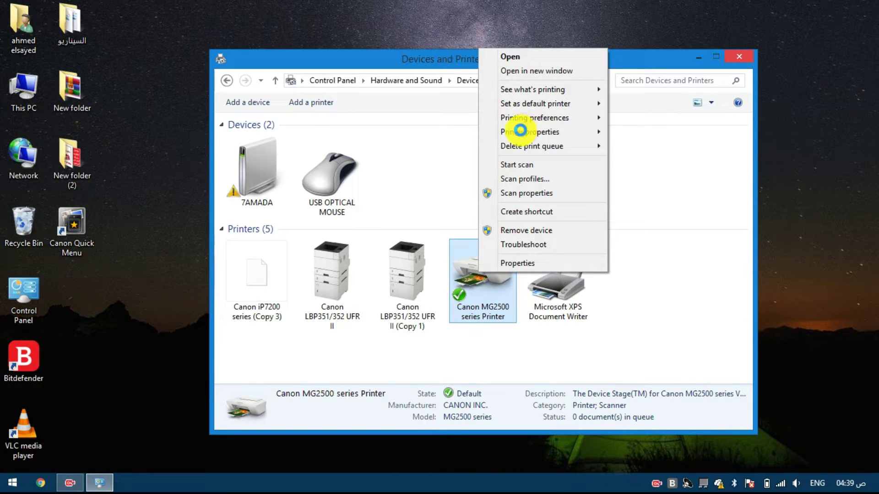
{"action": "mouse_move", "coordinate": [519, 132]}
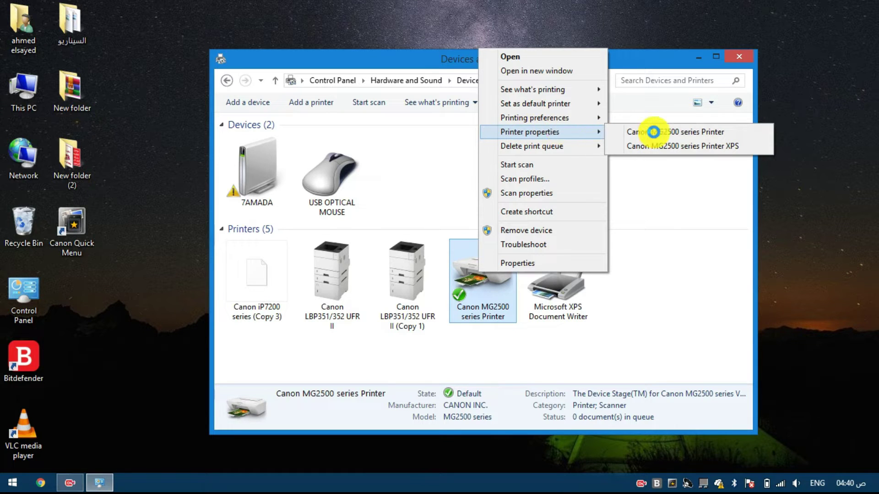
{"action": "left_click", "coordinate": [732, 132]}
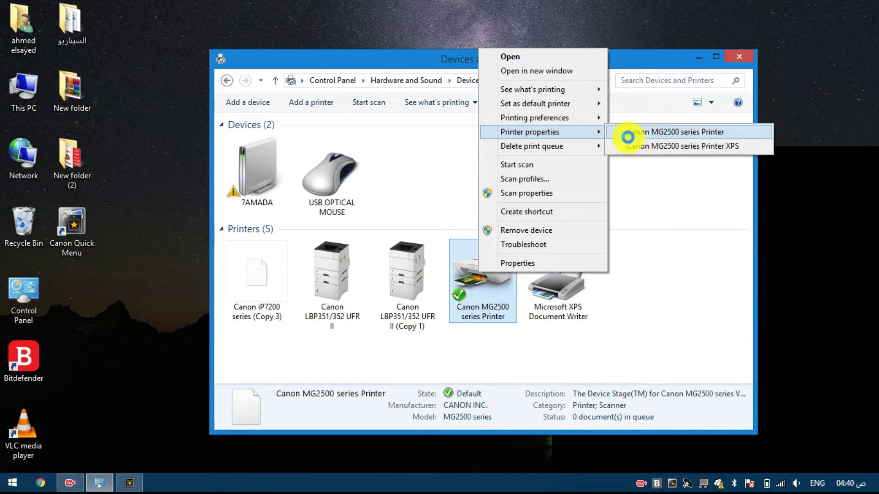
{"action": "left_click", "coordinate": [653, 132]}
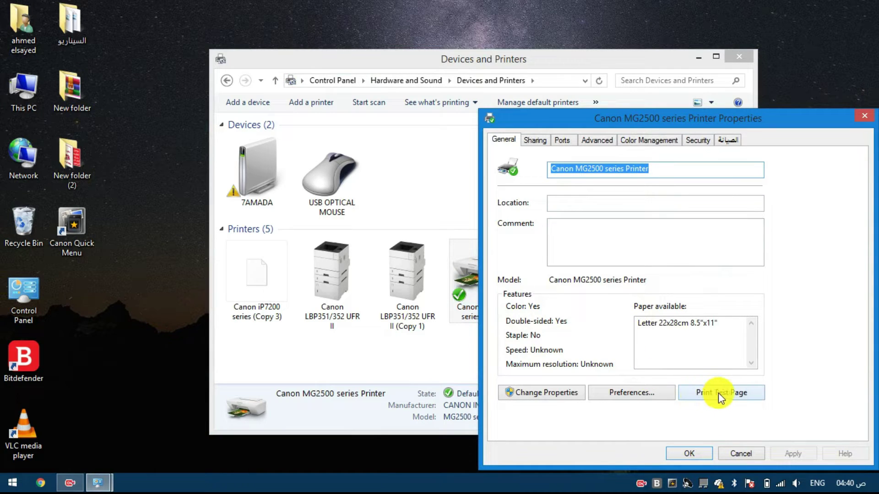
Print a test page on the Canon MG2500 series Printer and dismiss the confirmation message
{"action": "left_click", "coordinate": [699, 392]}
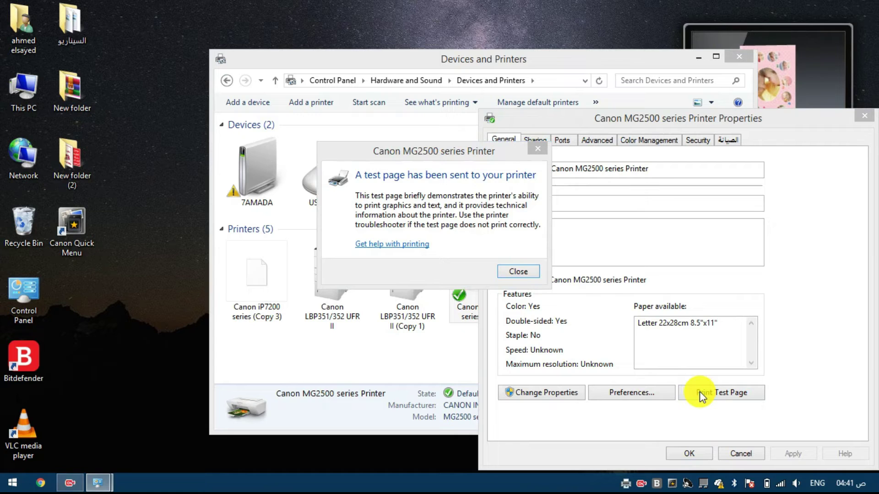
{"action": "left_click", "coordinate": [442, 295]}
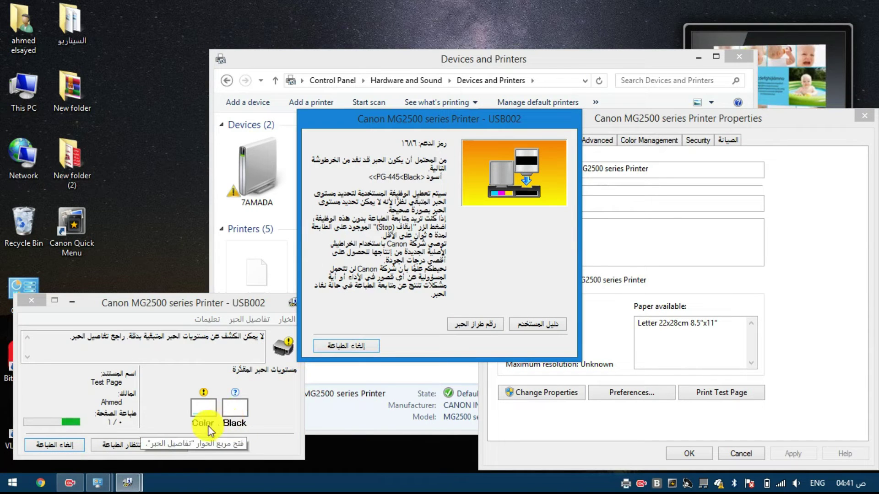
{"action": "left_click", "coordinate": [508, 274]}
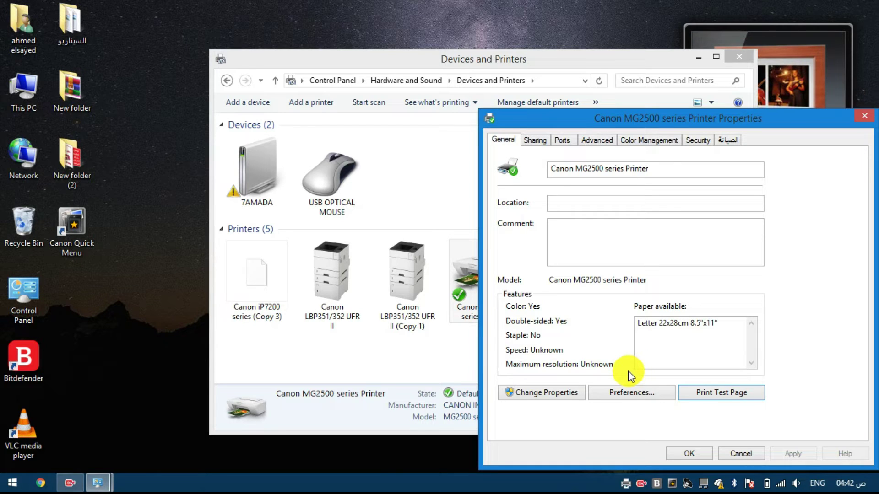
In the printer's printing preferences, try the manual two-sided option, clear it again, and enable grayscale printing
{"action": "left_click", "coordinate": [631, 392]}
{"action": "left_click_drag", "start_coordinate": [718, 133], "coordinate": [343, 43]}
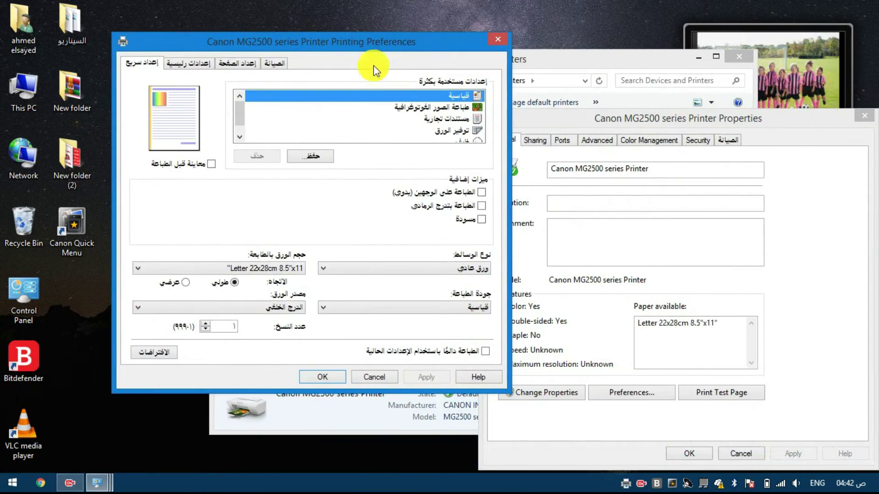
{"action": "left_click", "coordinate": [479, 192]}
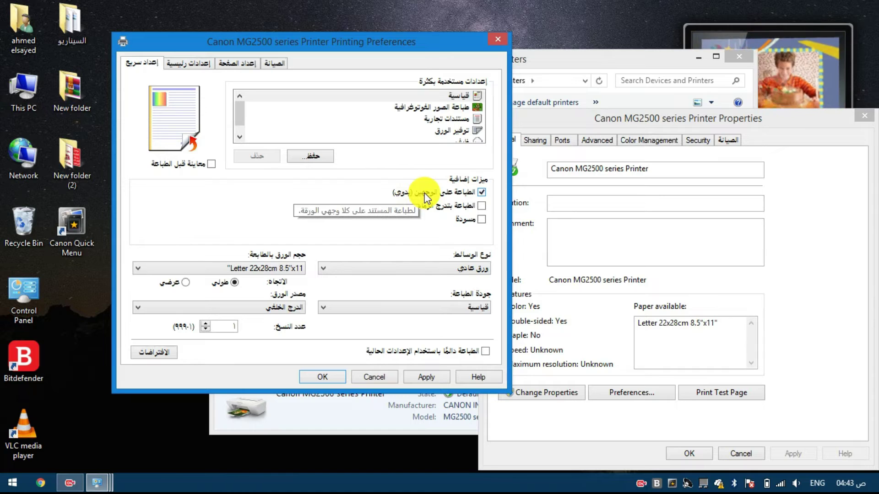
{"action": "left_click", "coordinate": [483, 192]}
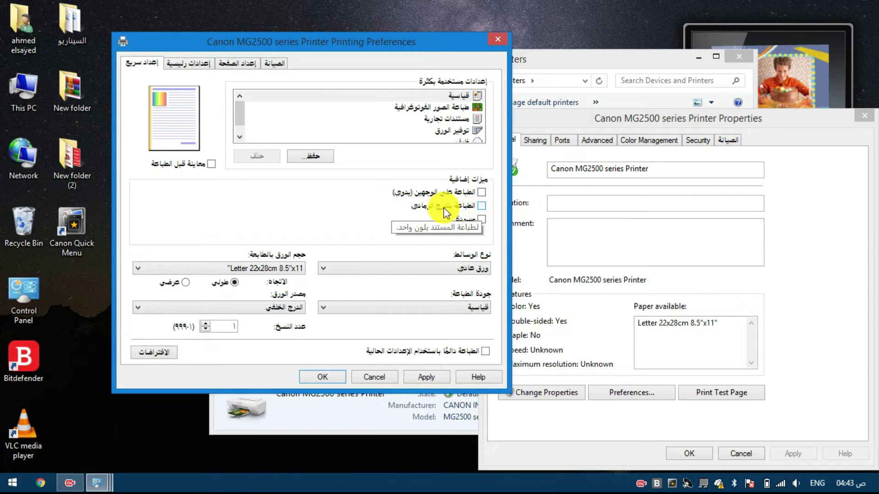
{"action": "left_click", "coordinate": [460, 207]}
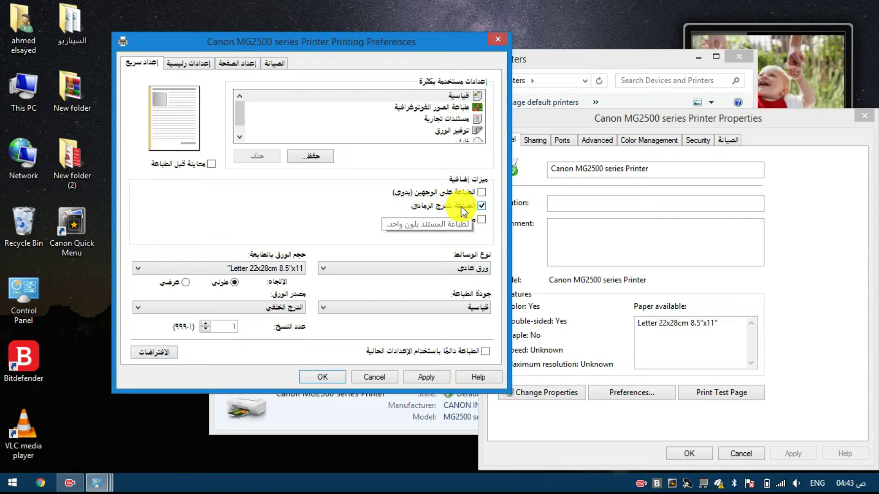
Turn off grayscale printing in the printing preferences and set the media type to Photo Paper Plus Glossy II
{"action": "left_click", "coordinate": [461, 207]}
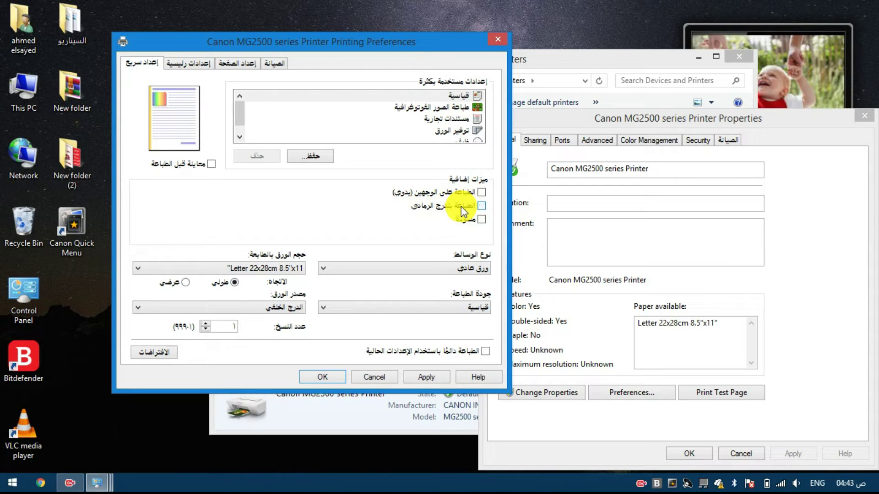
{"action": "left_click", "coordinate": [474, 270]}
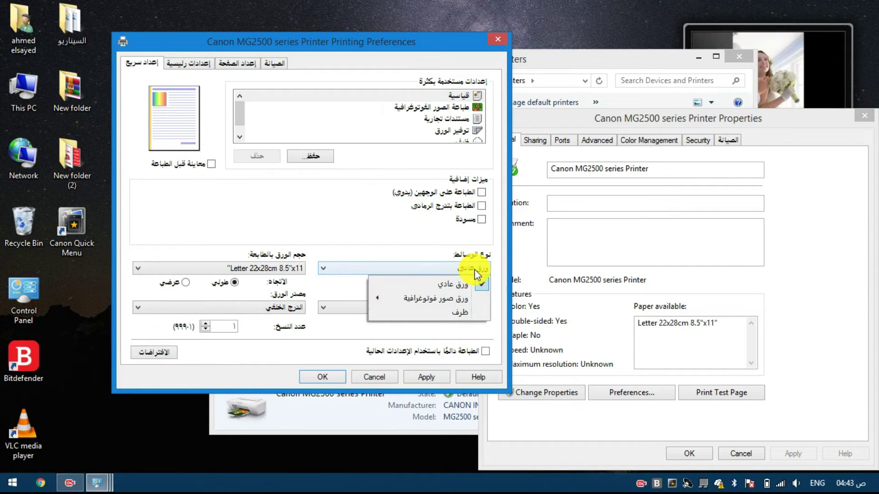
{"action": "mouse_move", "coordinate": [446, 300]}
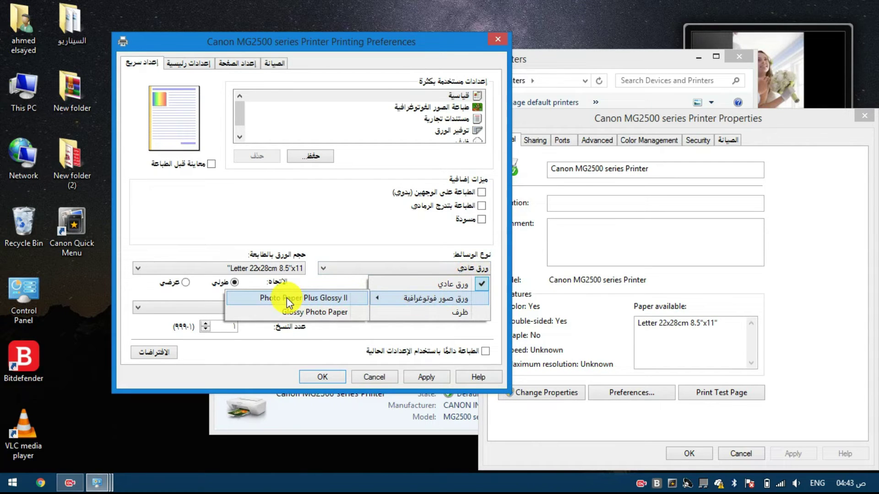
{"action": "left_click", "coordinate": [307, 298]}
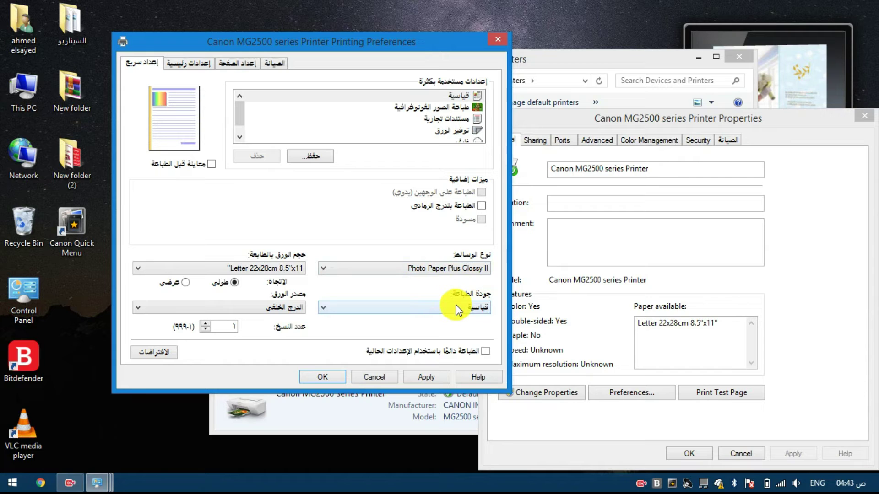
Set the print quality to high (عالية) and the printer paper size to A4, applying and accepting the preferences
{"action": "left_click", "coordinate": [457, 305]}
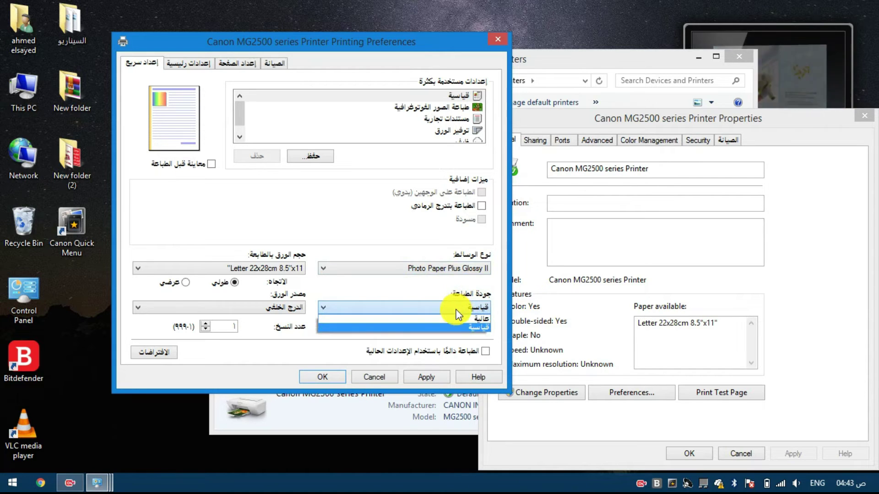
{"action": "left_click", "coordinate": [454, 315]}
{"action": "left_click", "coordinate": [293, 269]}
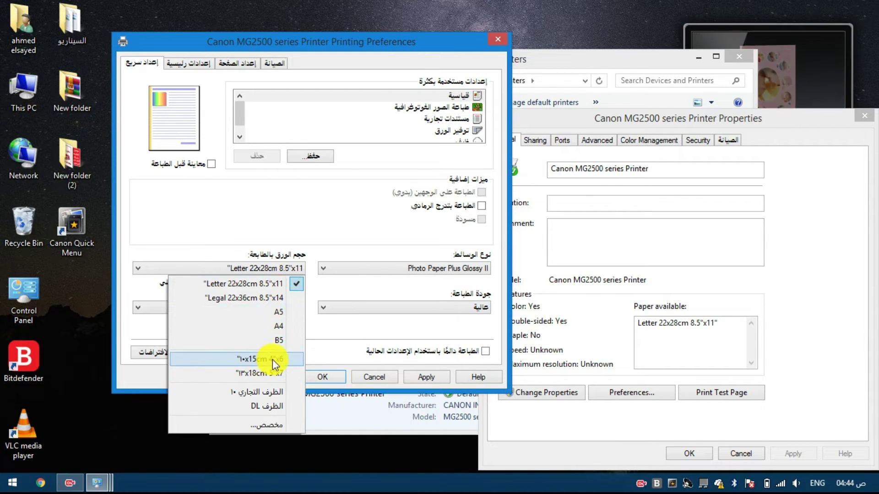
{"action": "left_click", "coordinate": [274, 327]}
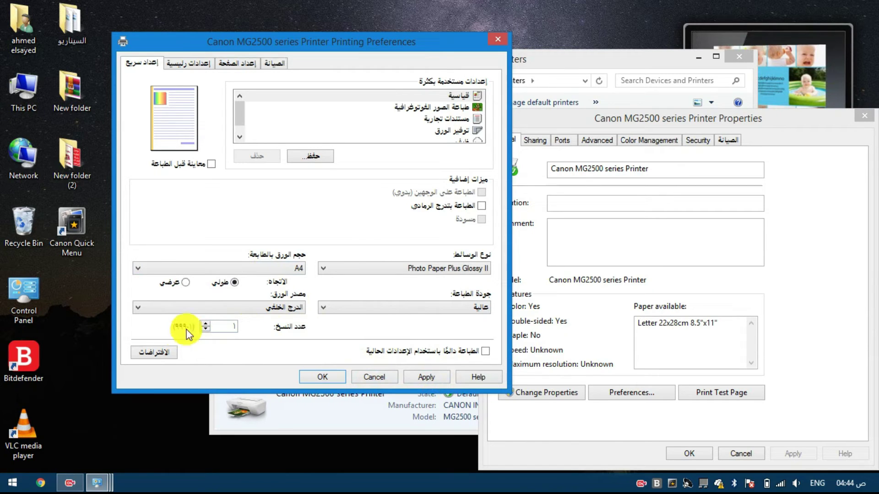
{"action": "left_click", "coordinate": [426, 377]}
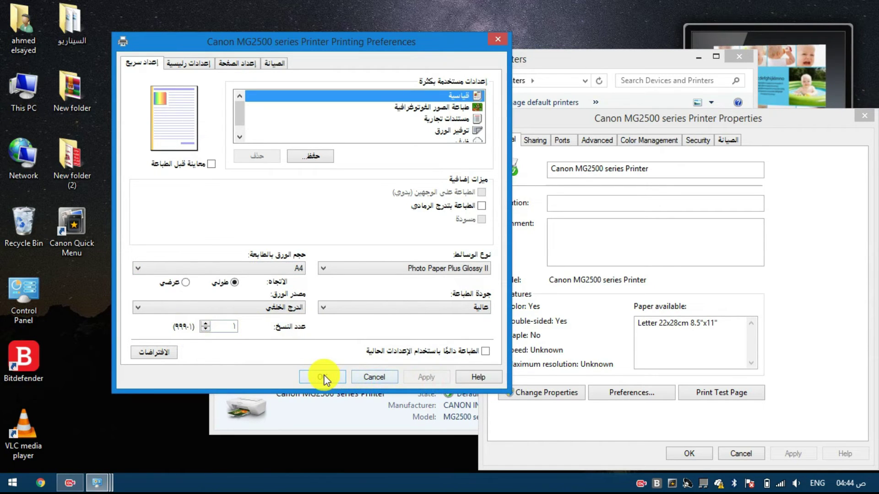
{"action": "left_click", "coordinate": [326, 377]}
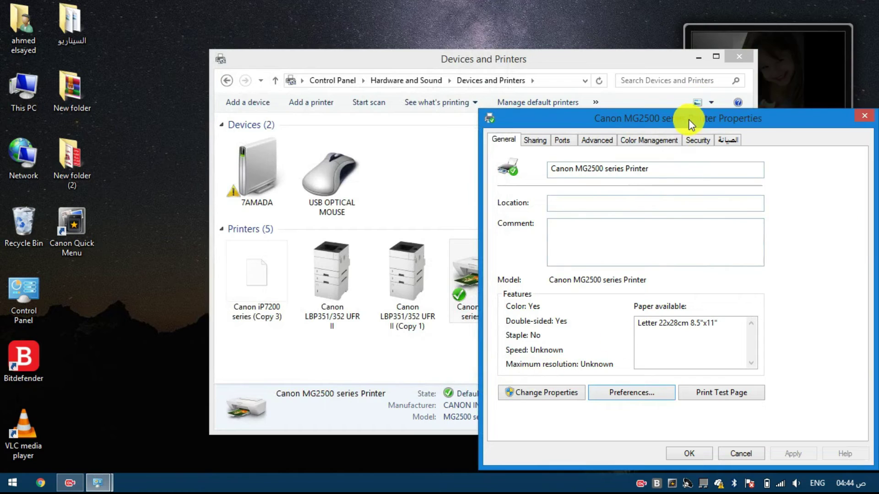
Close the Canon MG2500 series Printer properties and the Devices and Printers window
{"action": "left_click_drag", "start_coordinate": [688, 119], "coordinate": [526, 96]}
{"action": "key", "text": "alt+F4"}
{"action": "key", "text": "alt+F4"}
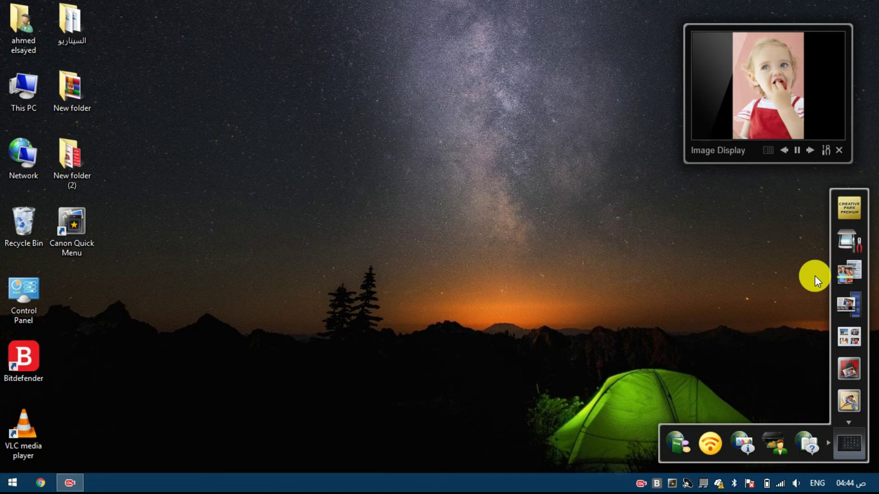
Start an automatic scan from Canon Quick Menu and accept the ScanGear instruction message, choosing not to show it again
{"action": "left_click", "coordinate": [850, 273]}
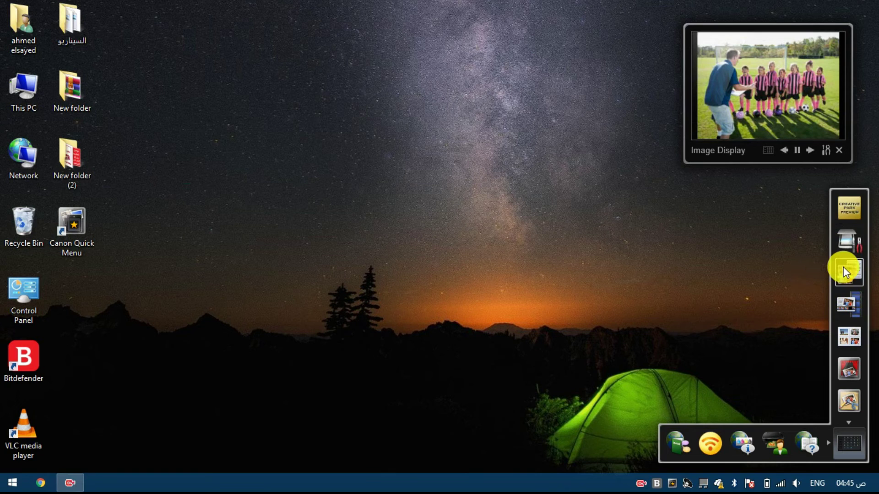
{"action": "left_click", "coordinate": [846, 270]}
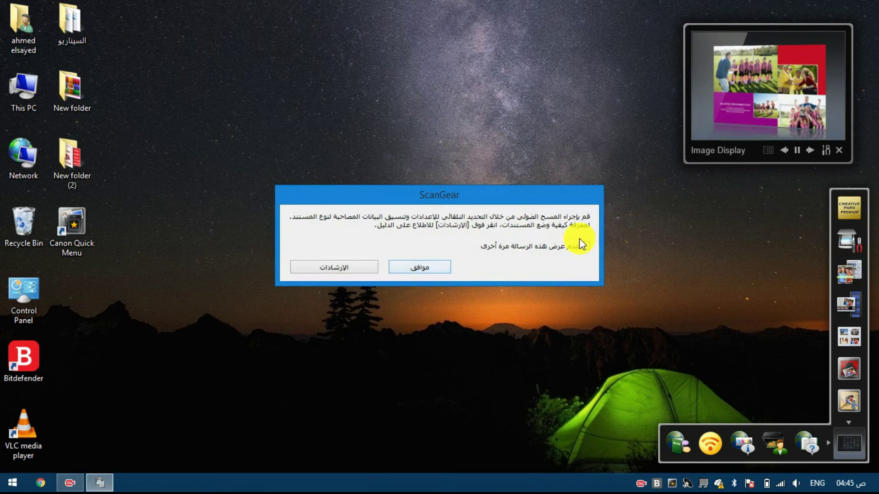
{"action": "left_click", "coordinate": [586, 247]}
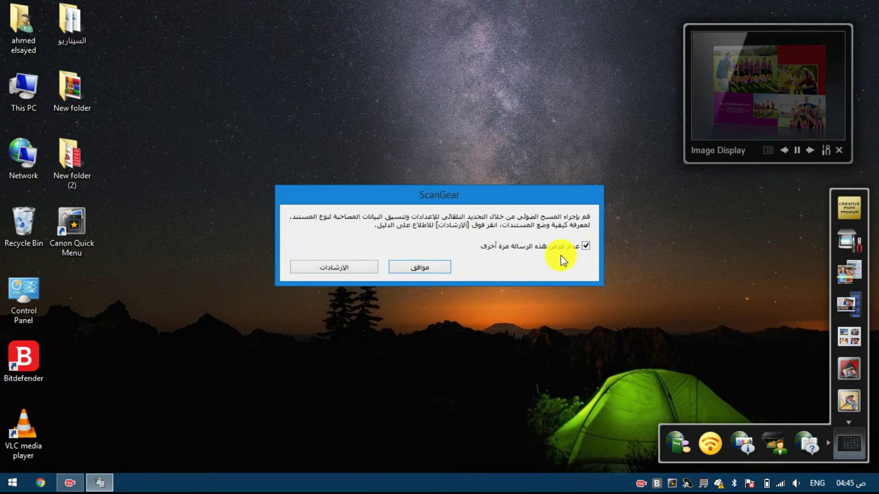
{"action": "left_click", "coordinate": [428, 272]}
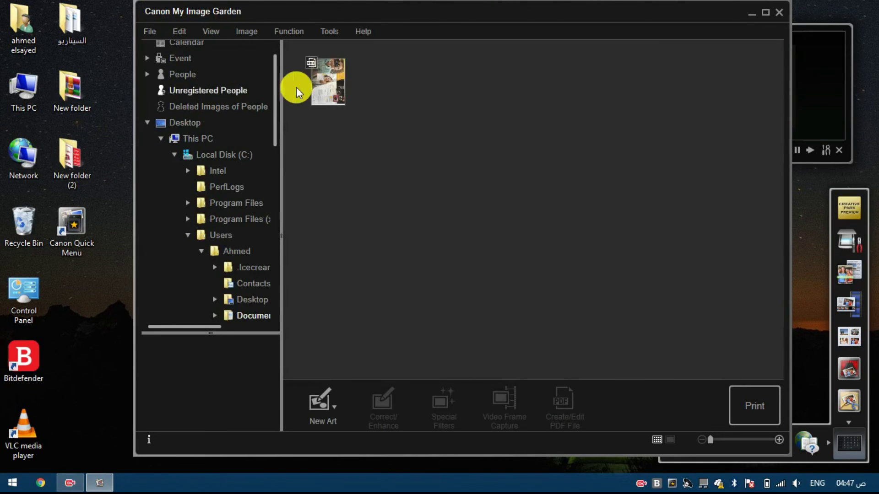
Select the scanned document IMG_20210425_0001.pdf in My Image Garden and return to the desktop
{"action": "left_click", "coordinate": [323, 95]}
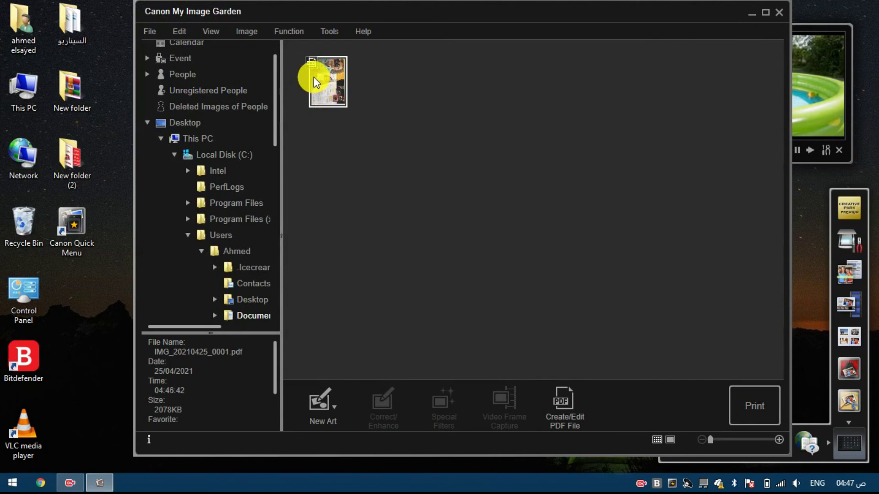
{"action": "left_click", "coordinate": [97, 482]}
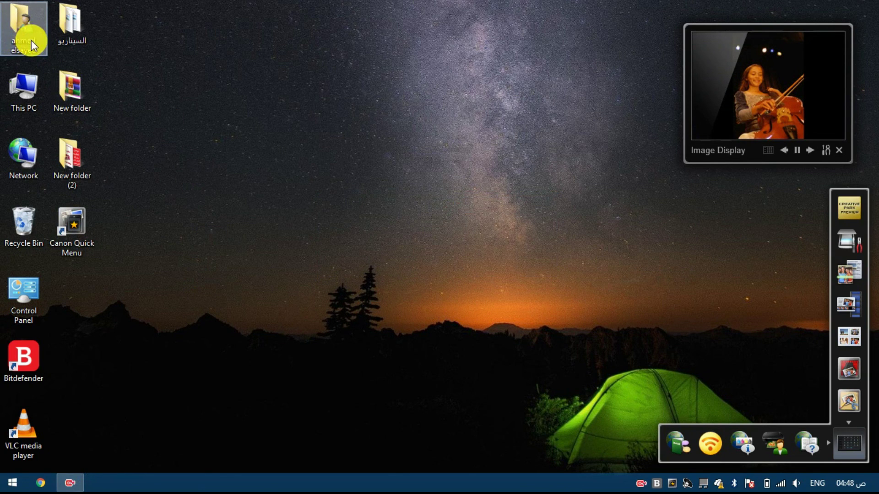
Open the personal user folder from the desktop and go to its Documents folder
{"action": "left_click", "coordinate": [27, 101]}
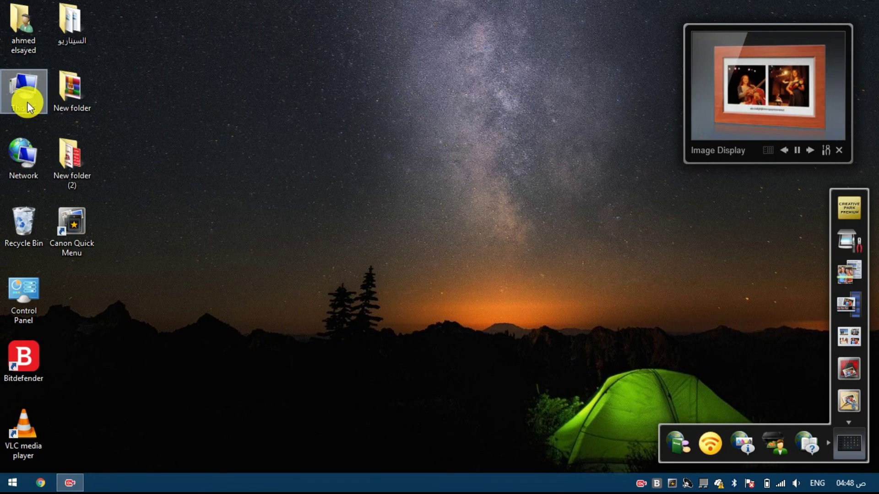
{"action": "left_click", "coordinate": [25, 46]}
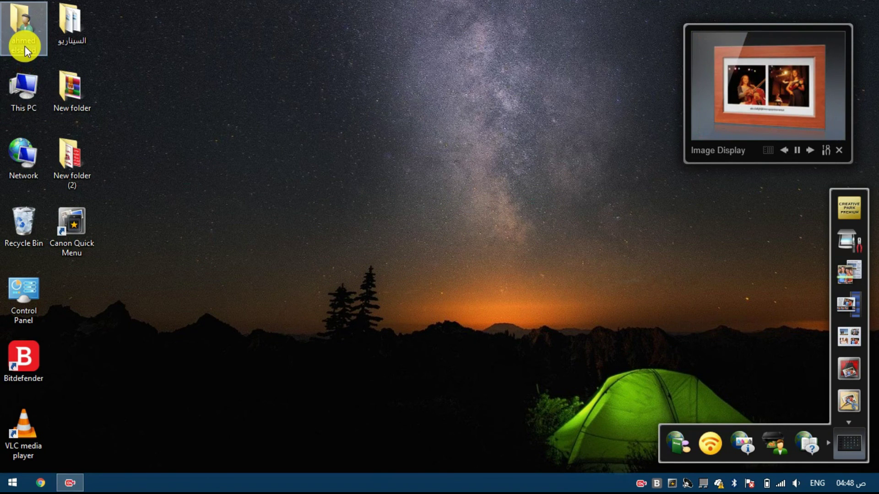
{"action": "double_click", "coordinate": [25, 45]}
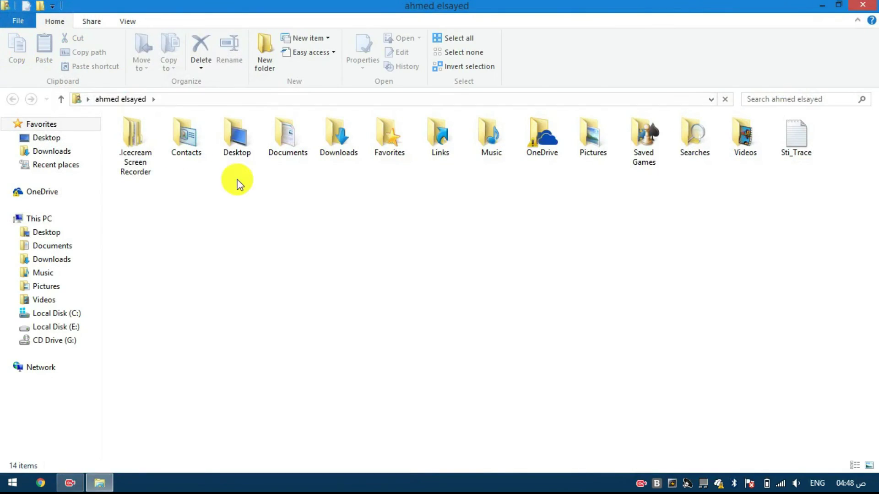
{"action": "double_click", "coordinate": [292, 136]}
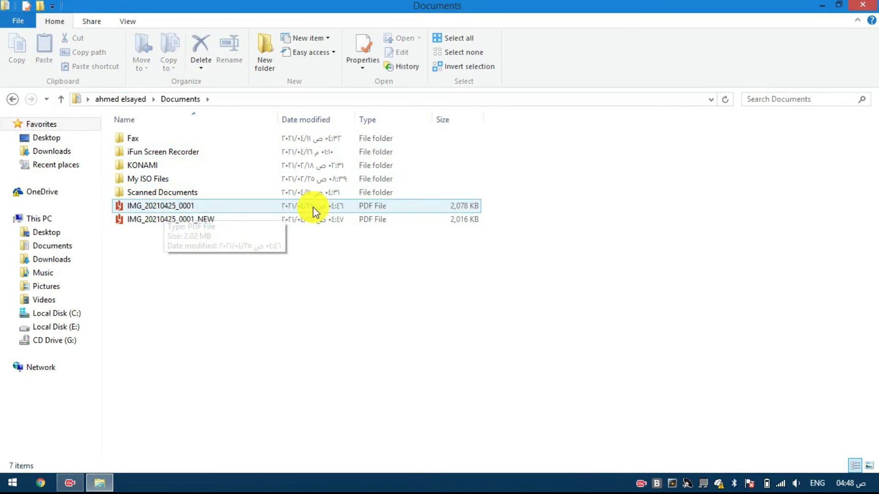
Open the scanned PDF IMG_20210425_0001, look through the page, and close the viewer to return to the desktop
{"action": "double_click", "coordinate": [169, 207]}
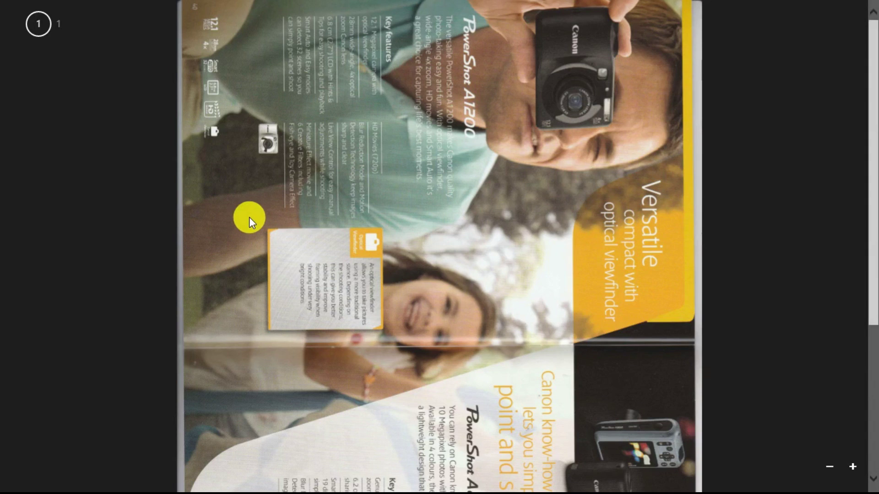
{"action": "scroll", "coordinate": [241, 205], "scroll_direction": "down", "scroll_amount": 5}
{"action": "scroll", "coordinate": [239, 205], "scroll_direction": "up", "scroll_amount": 4}
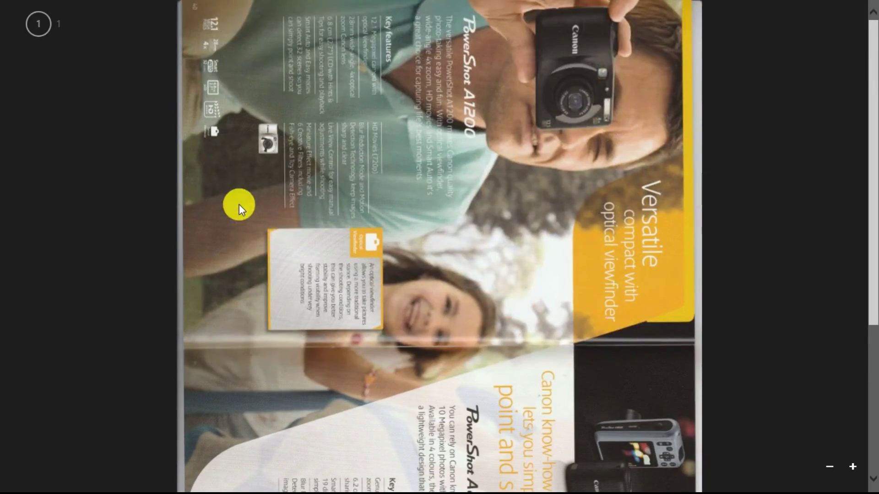
{"action": "left_click", "coordinate": [873, 5]}
{"action": "left_click", "coordinate": [874, 4]}
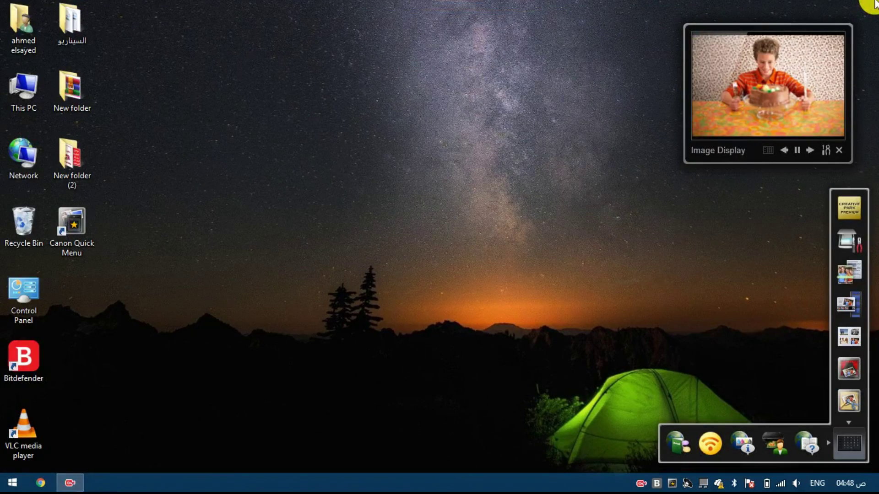